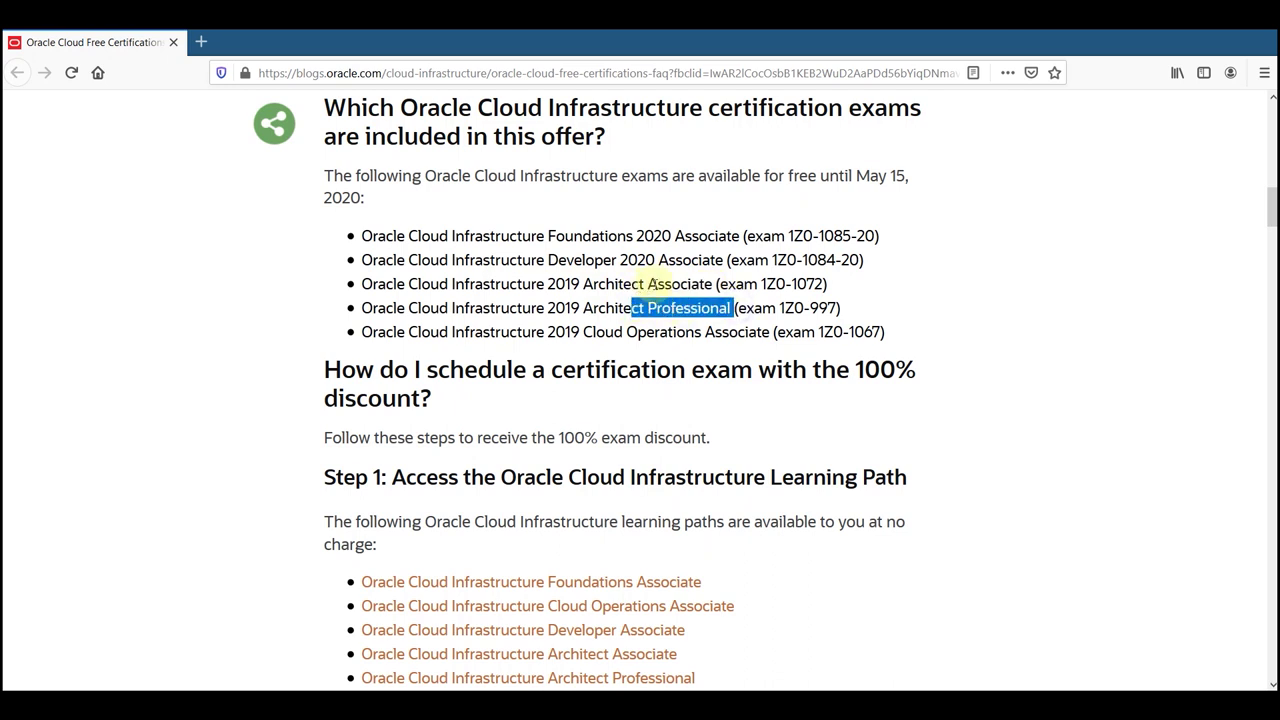
# Step: Open the Oracle Cloud Infrastructure Architect Professional learning path from the Step 1 list of the free certification FAQ
pyautogui.click(714, 284)
pyautogui.moveTo(714, 284); pyautogui.dragTo(386, 260)
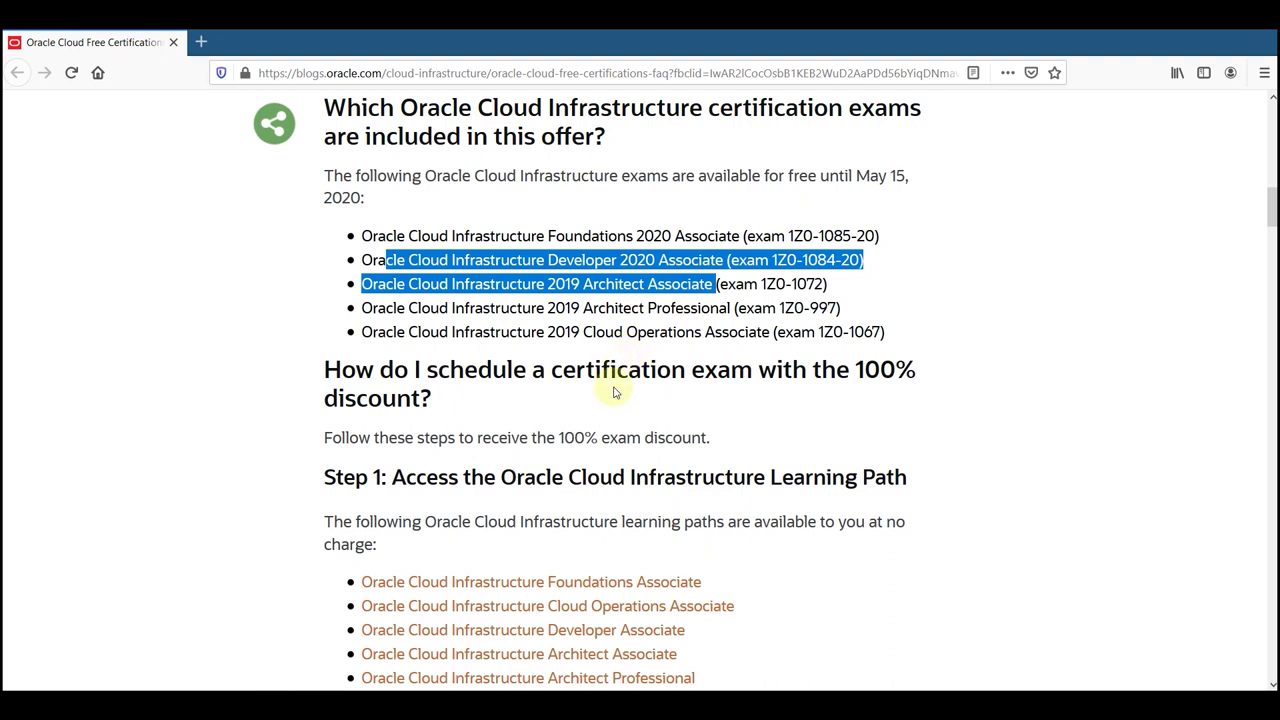
pyautogui.click(609, 397)
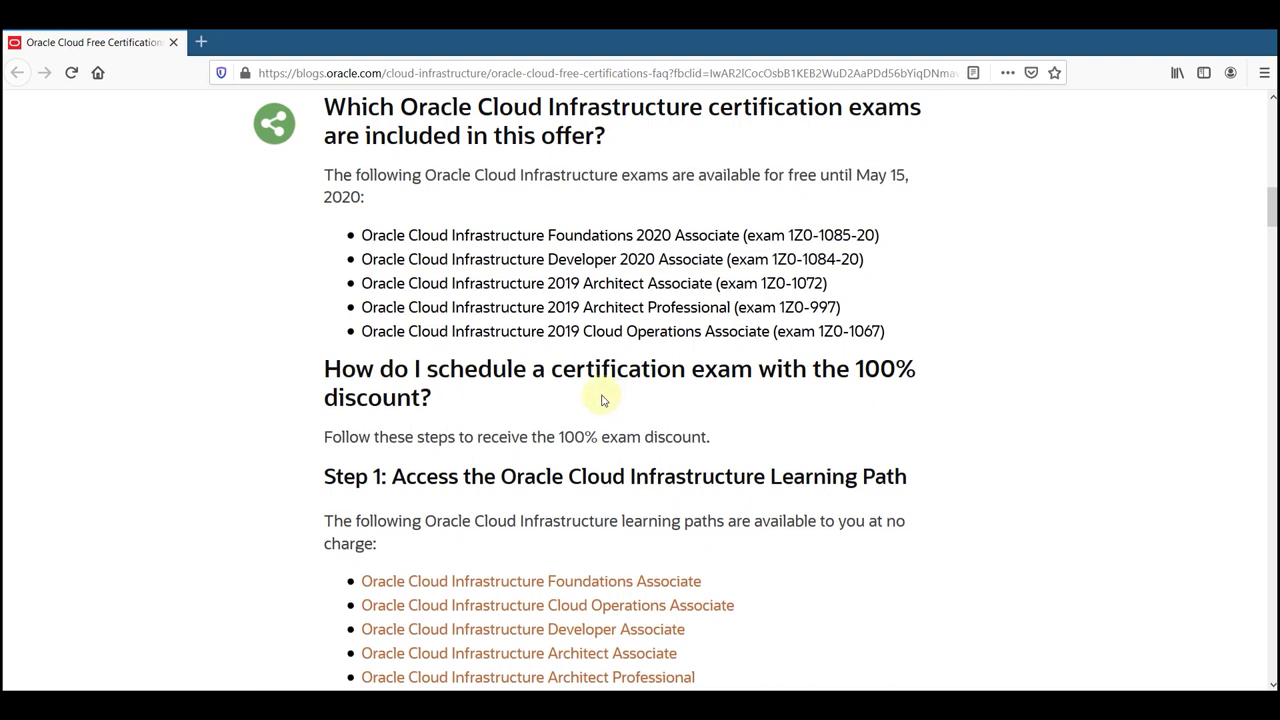
pyautogui.scroll(-5, 602, 400)
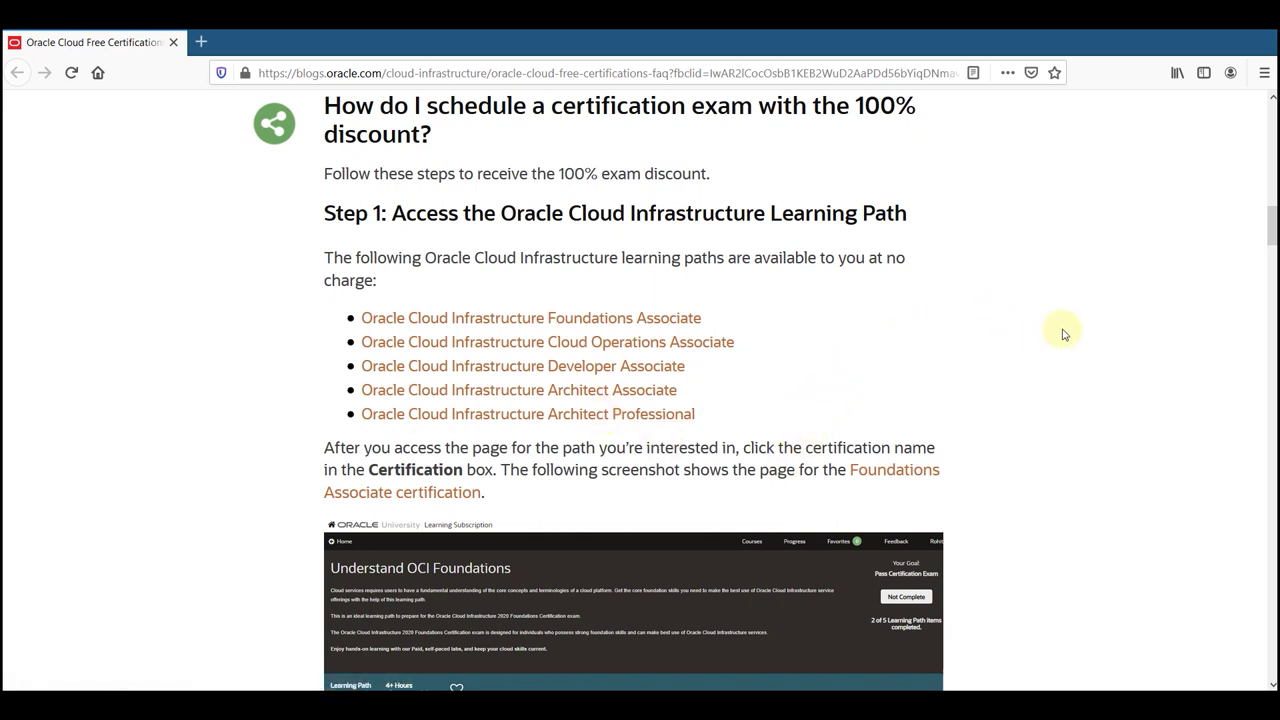
pyautogui.moveTo(1272, 225)
pyautogui.mouseDown()
pyautogui.moveTo(1260, 600)
pyautogui.moveTo(1270, 220)
pyautogui.mouseUp()
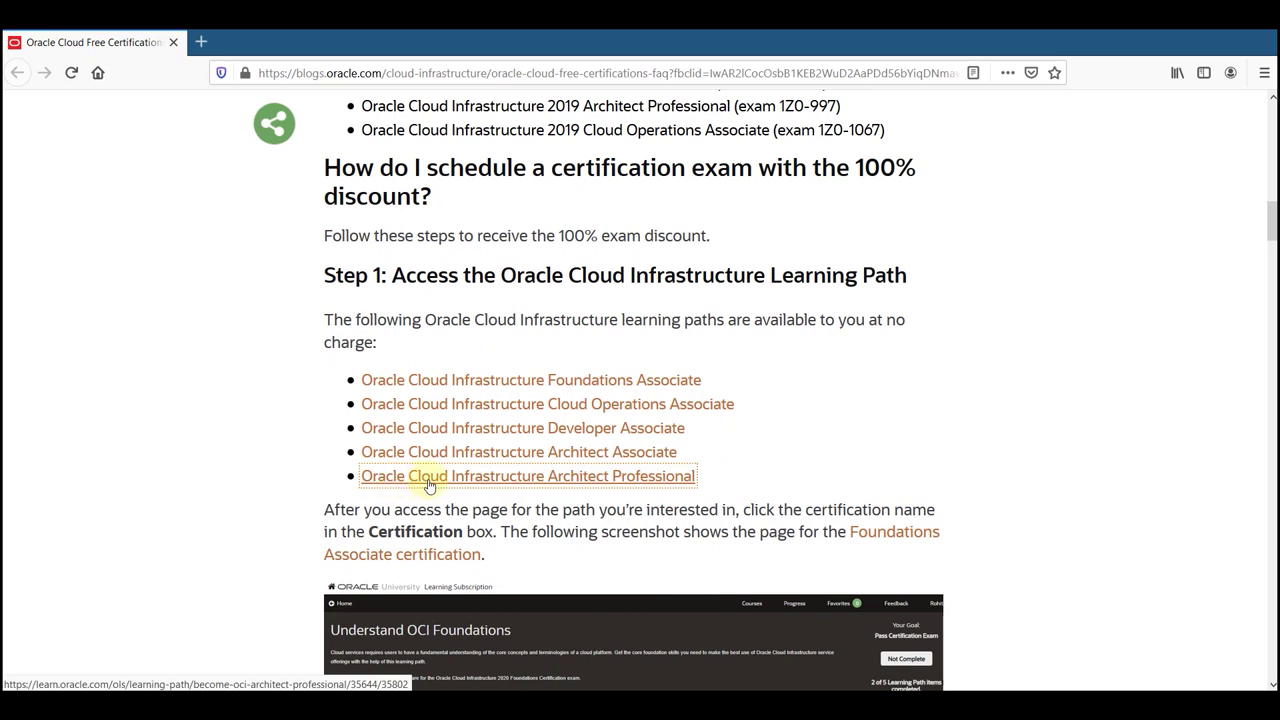
pyautogui.click(628, 477)
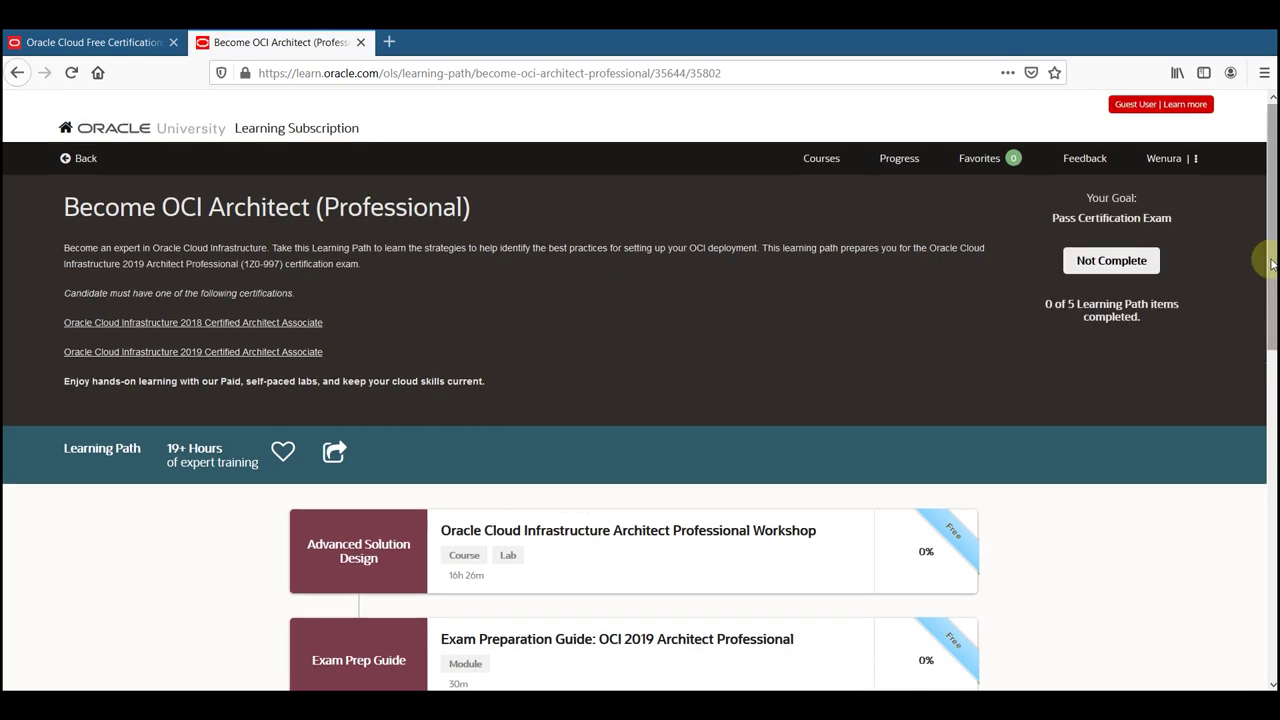
# Step: Open the registration site for the Oracle Cloud Infrastructure 2019 Architect Professional (1Z0-997) exam from the learning path's certification section
pyautogui.moveTo(1270, 265); pyautogui.dragTo(1271, 399)
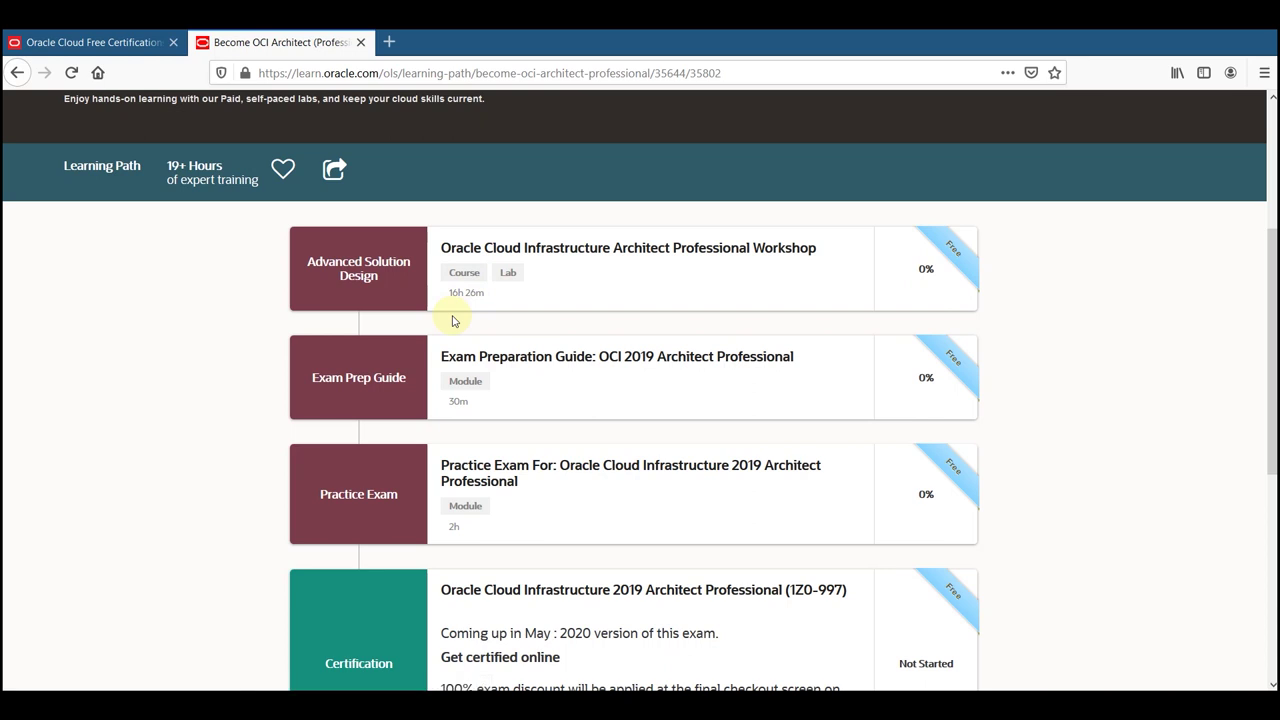
pyautogui.scroll(-5, 455, 395)
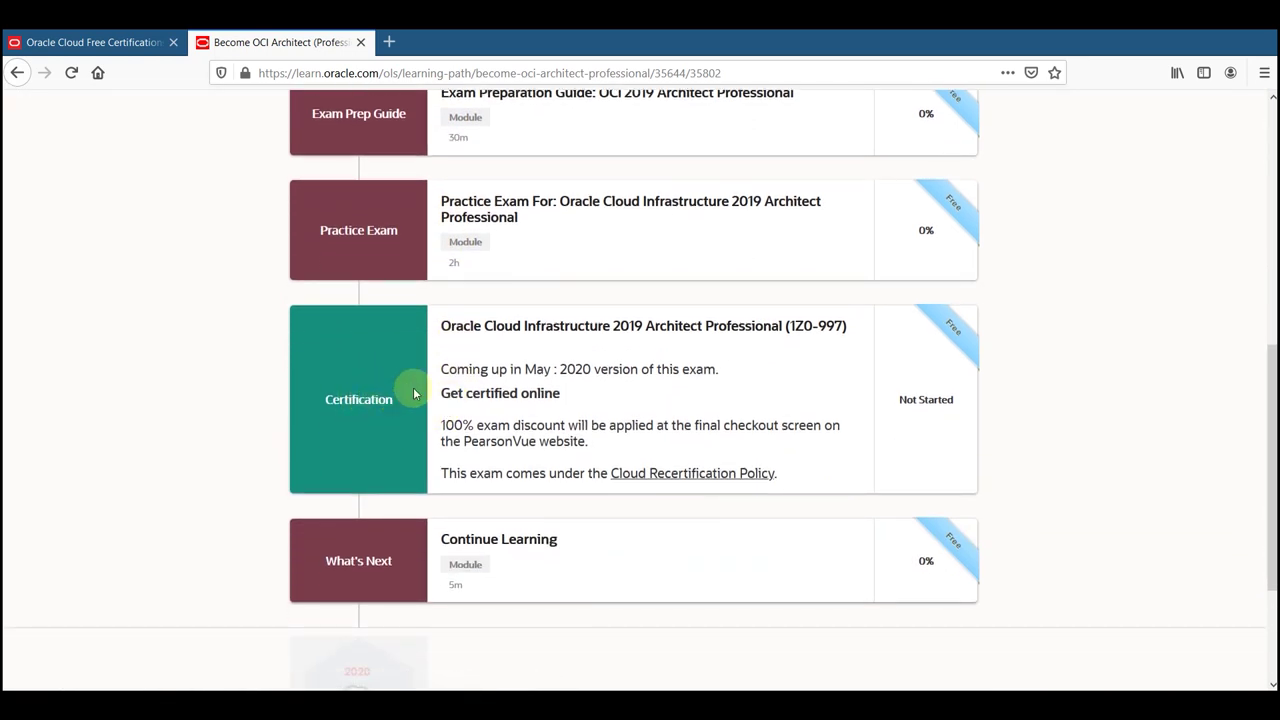
pyautogui.click(661, 331)
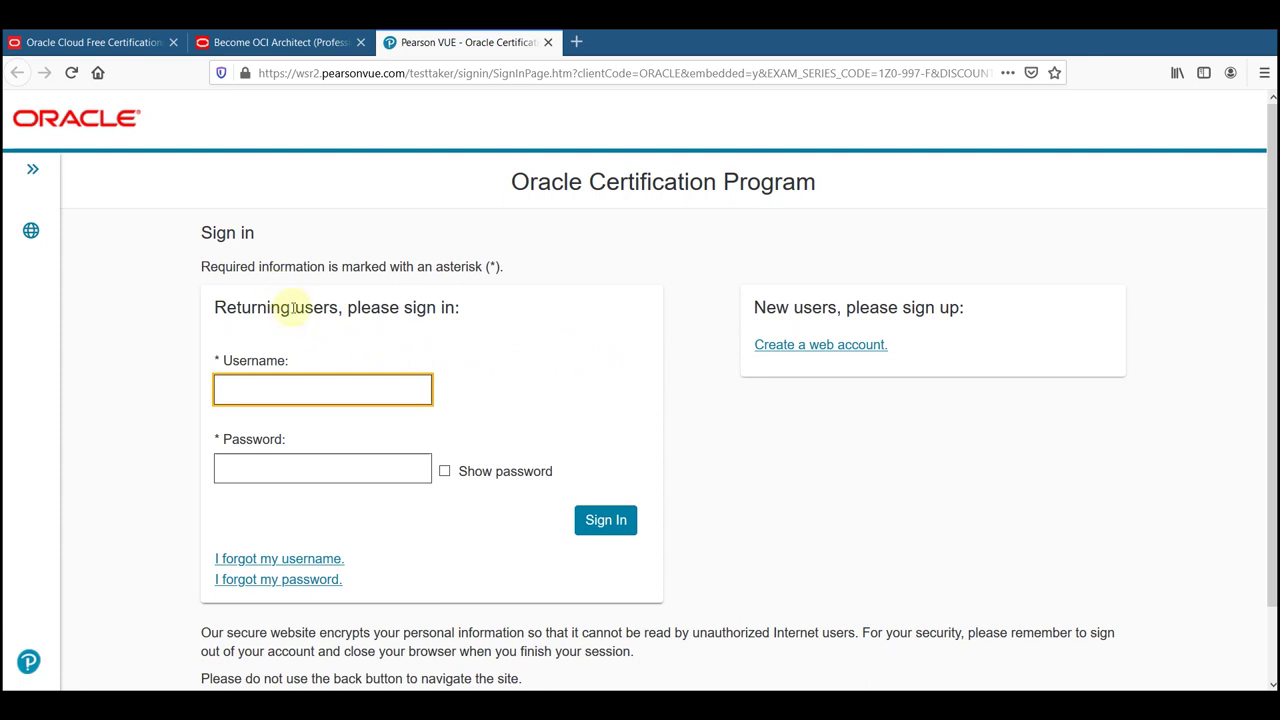
pyautogui.scroll(-2, 306, 329)
pyautogui.scroll(2, 306, 329)
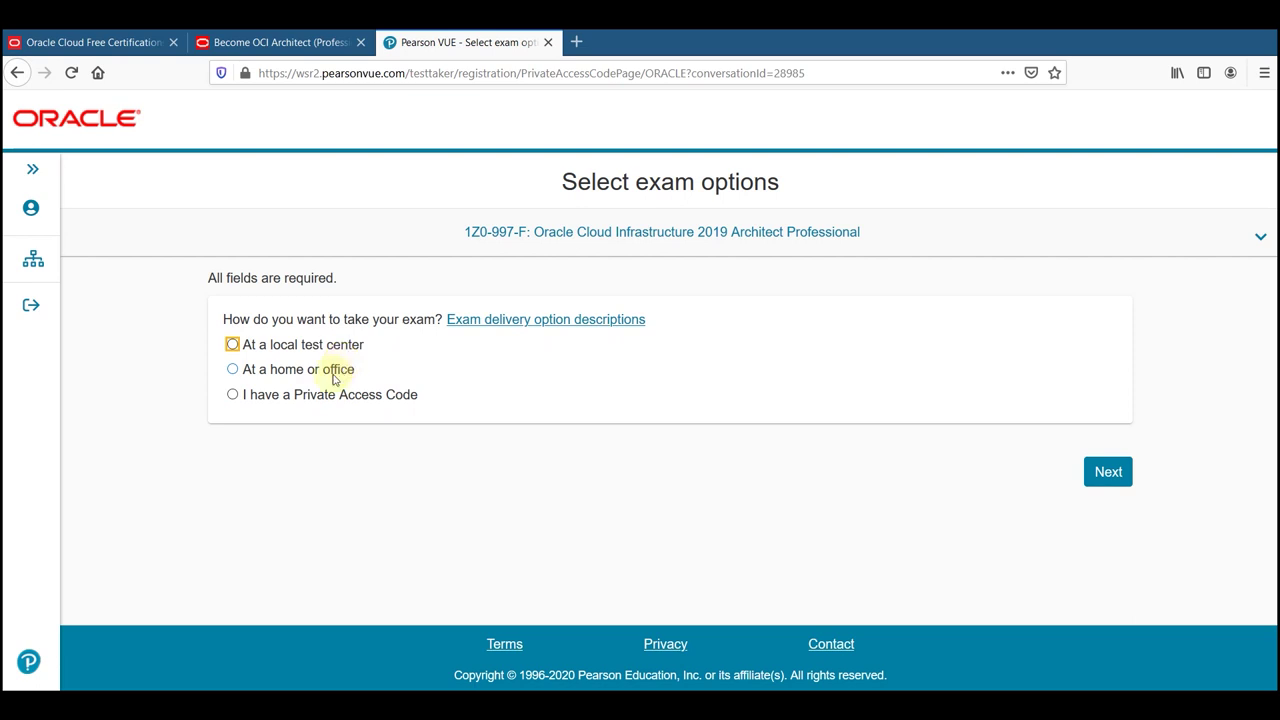
# Step: Choose to take the exam at a home or office and agree to all the online exam policies
pyautogui.click(340, 370)
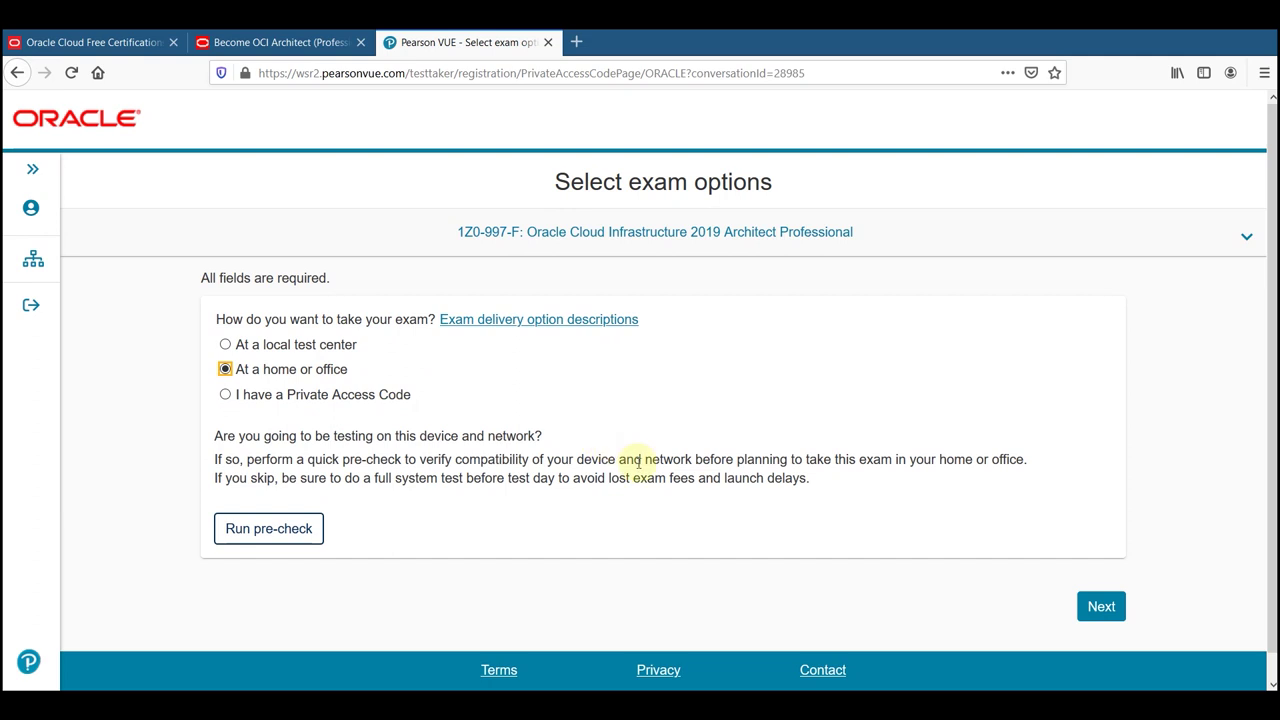
pyautogui.click(1105, 612)
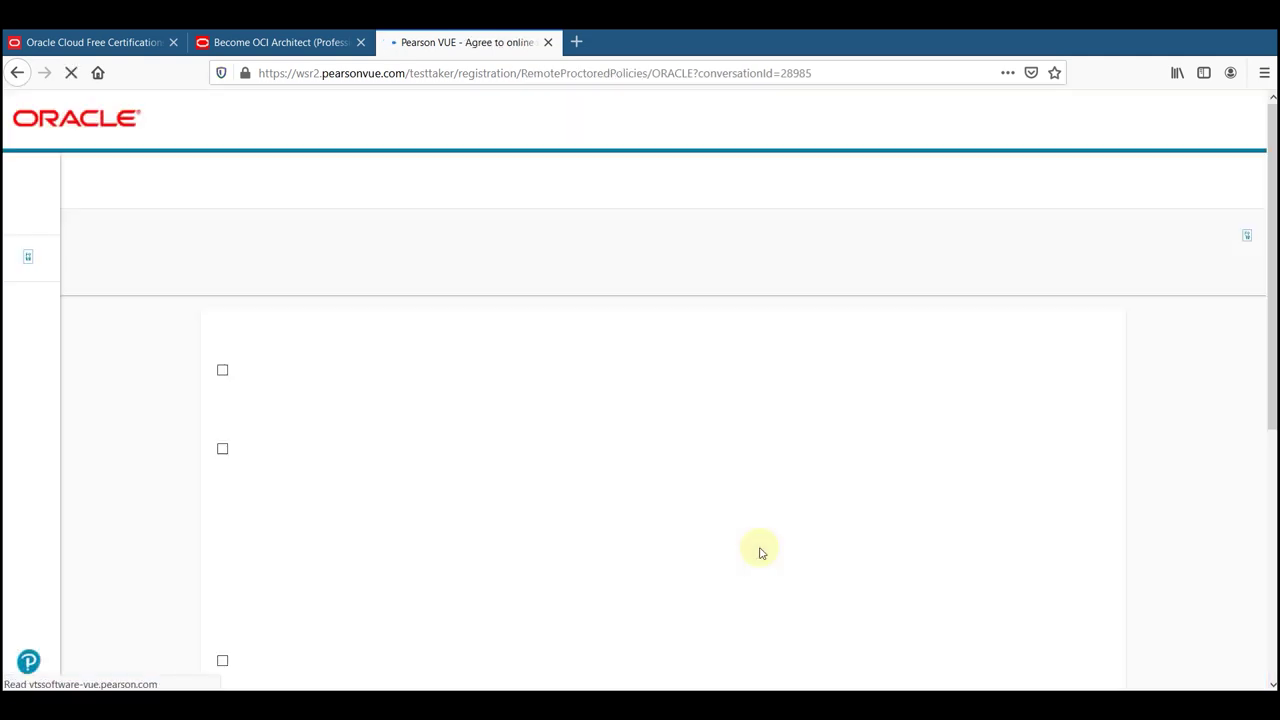
pyautogui.click(222, 331)
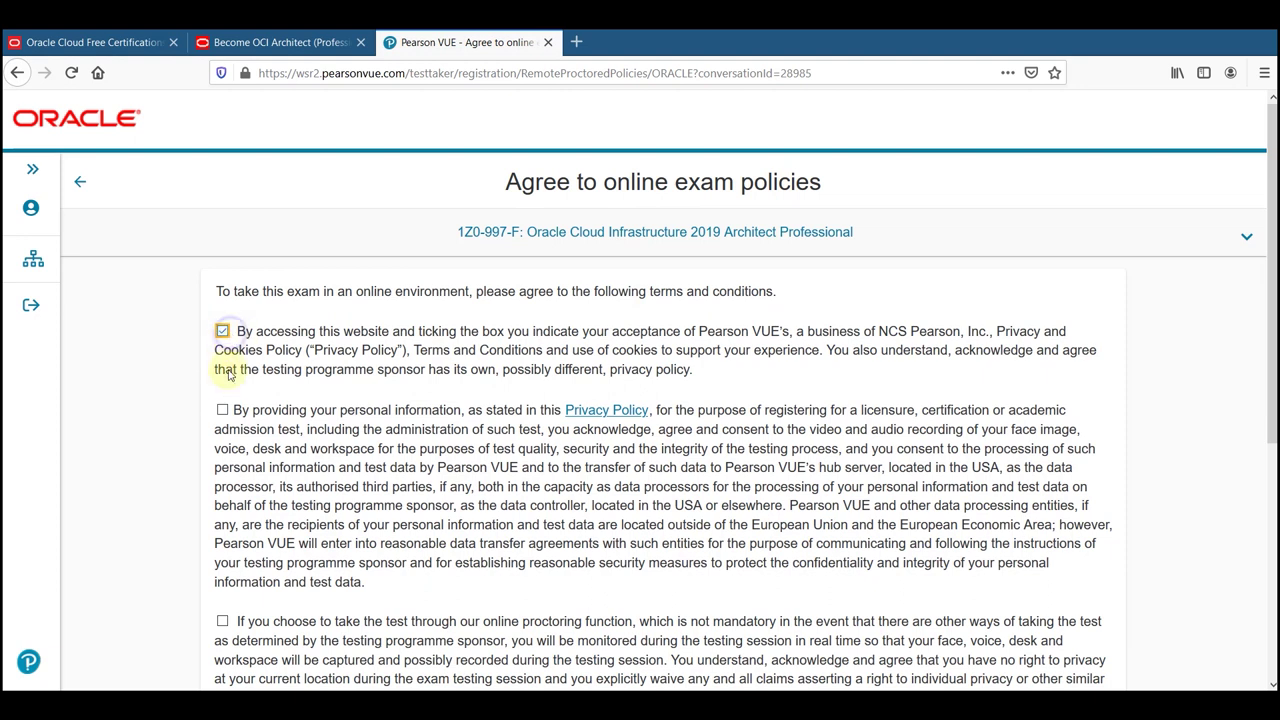
pyautogui.click(222, 410)
pyautogui.scroll(-5, 1266, 370)
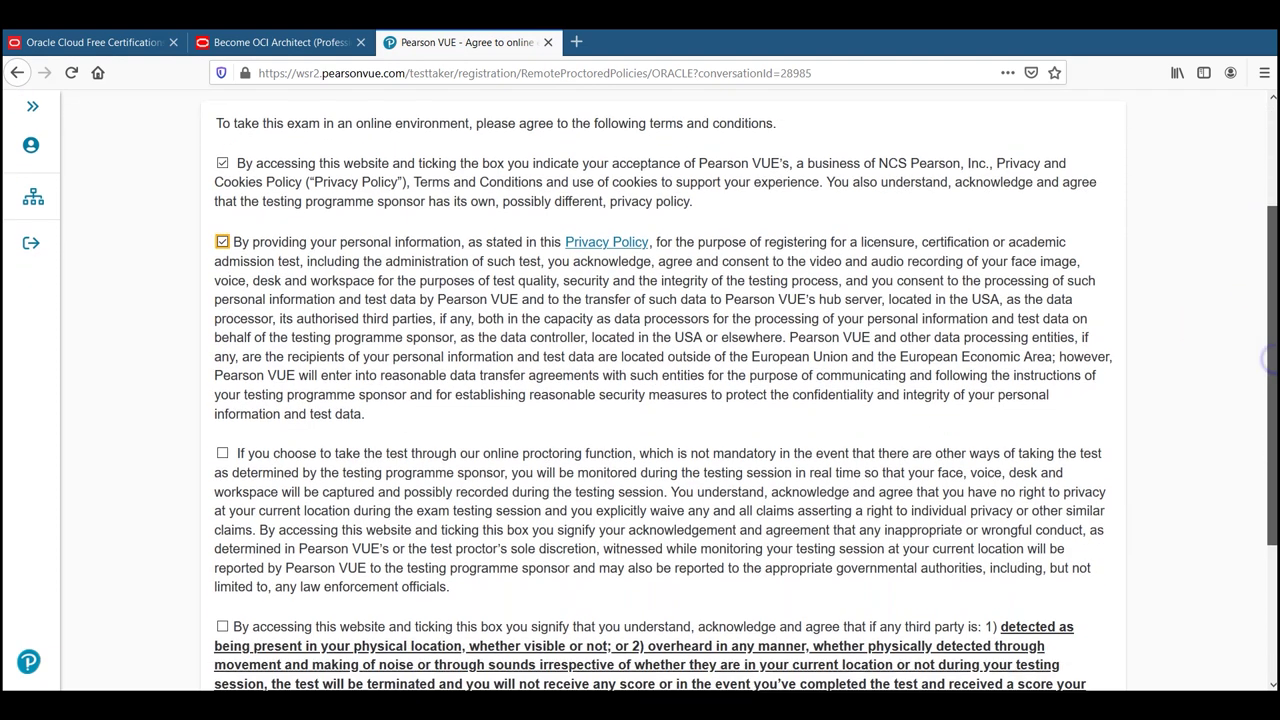
pyautogui.click(222, 270)
pyautogui.click(222, 443)
pyautogui.click(1104, 618)
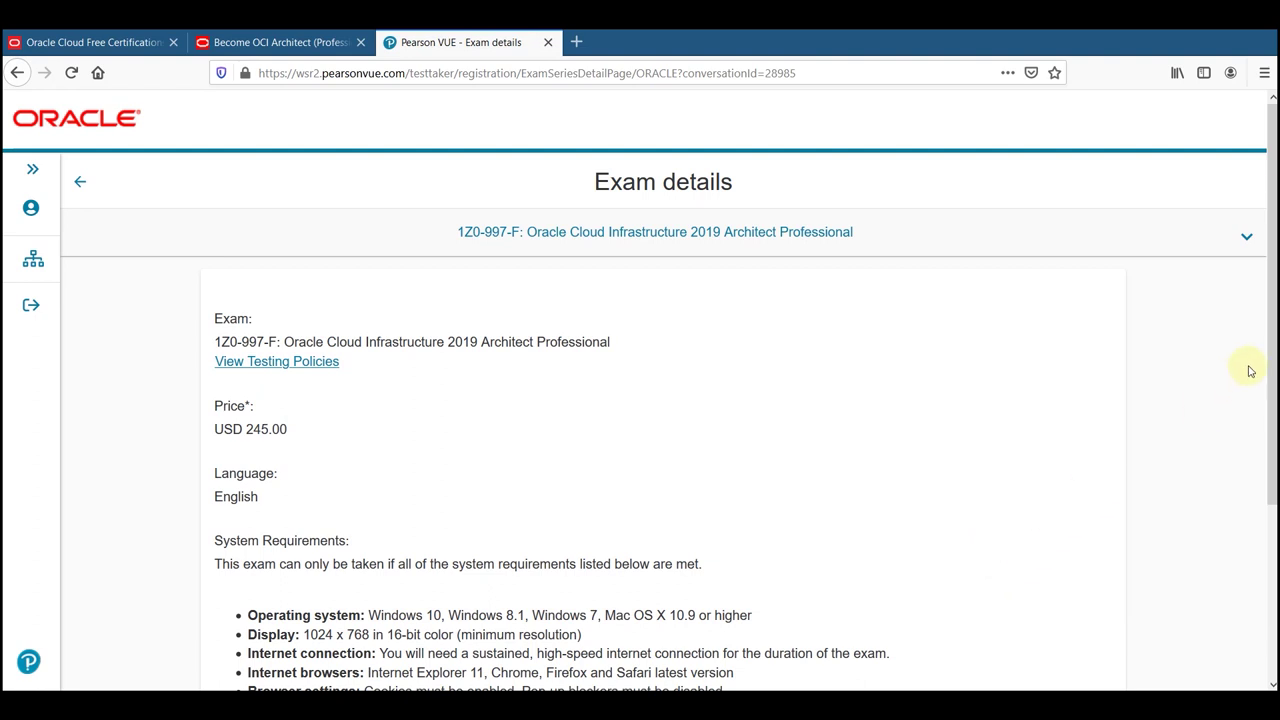
# Step: Review the exam details, including price, language and system requirements, and proceed to the appointment search
pyautogui.moveTo(1270, 340); pyautogui.dragTo(1272, 415)
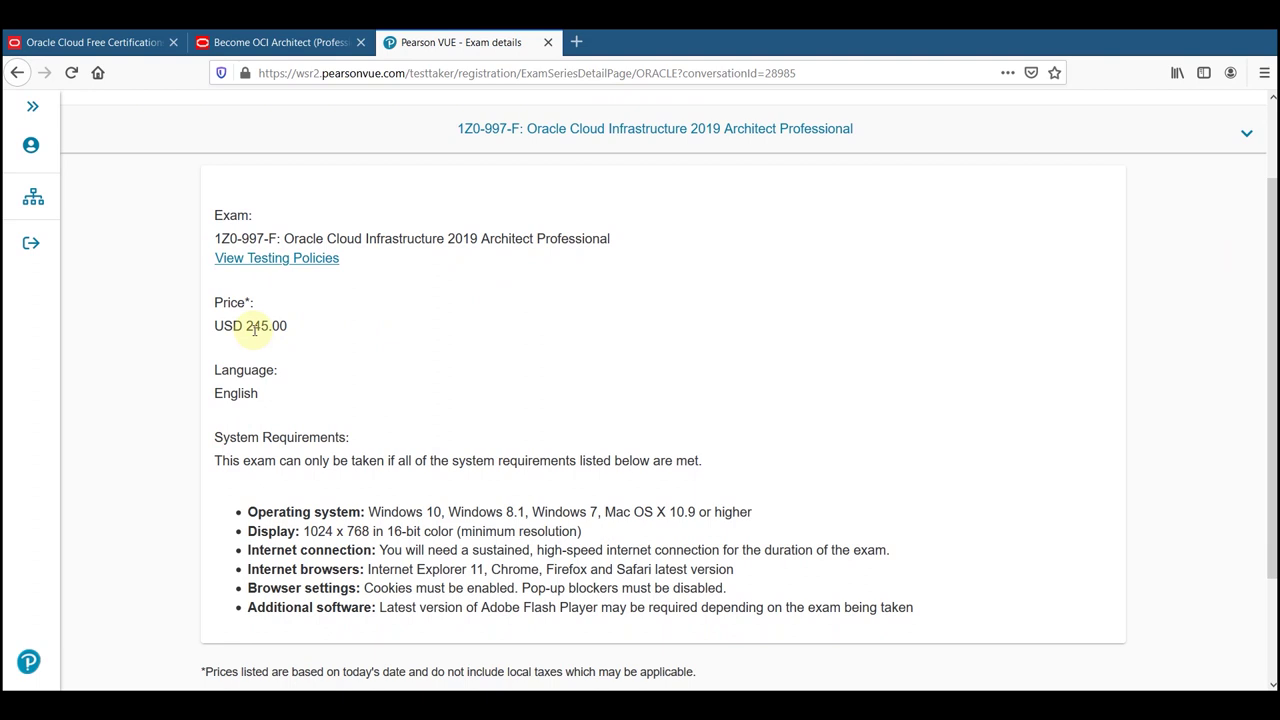
pyautogui.scroll(-3, 1274, 470)
pyautogui.click(1102, 580)
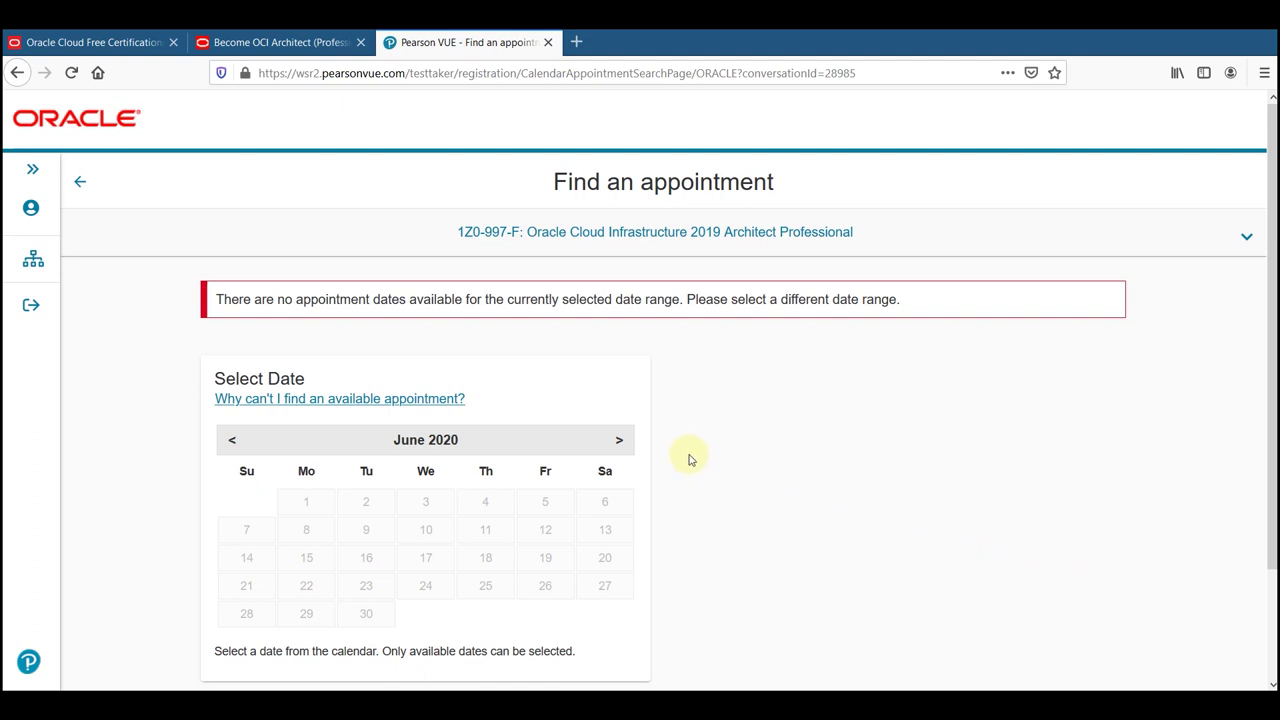
# Step: Select Wednesday, August 12, 2020 as the exam appointment date
pyautogui.scroll(-2, 688, 458)
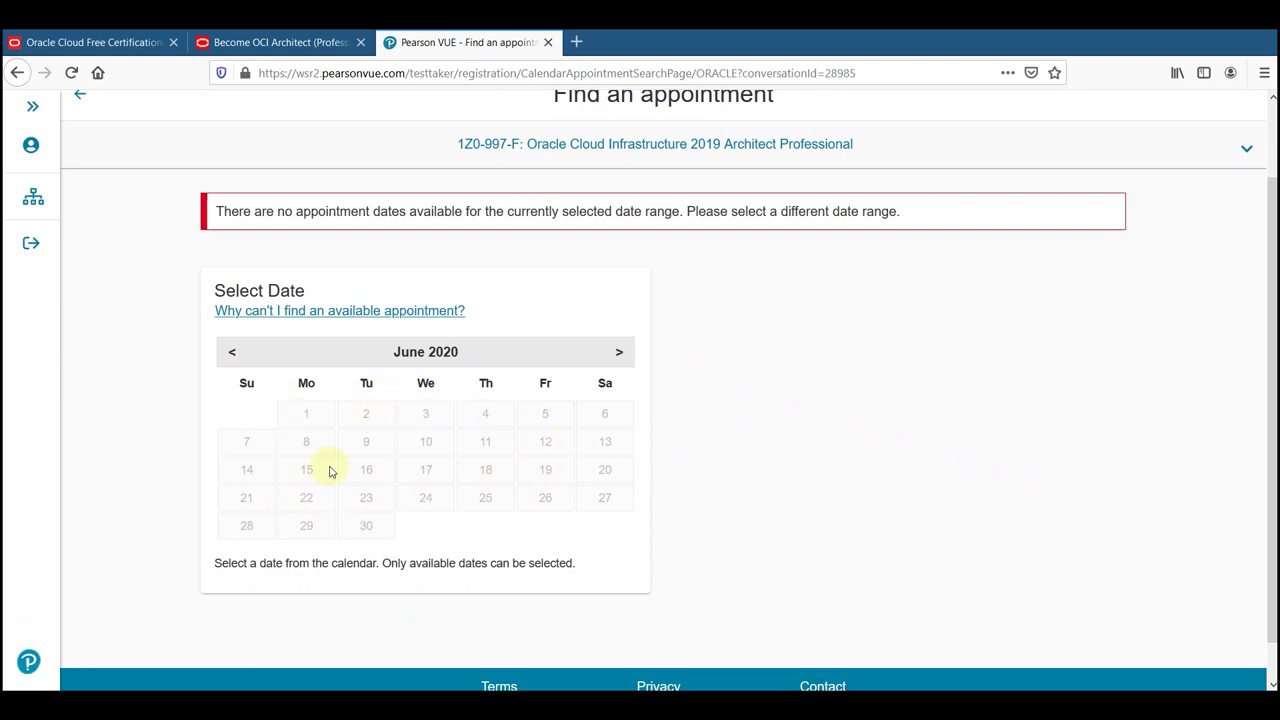
pyautogui.click(617, 354)
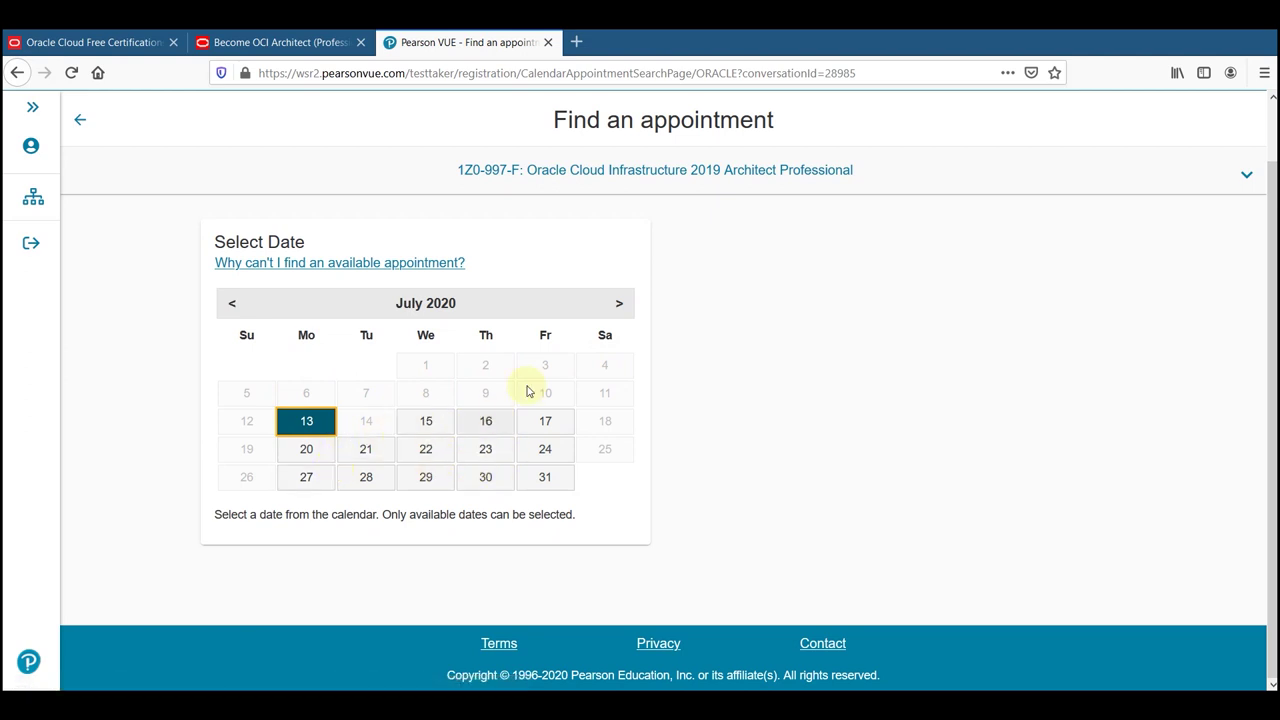
pyautogui.click(616, 307)
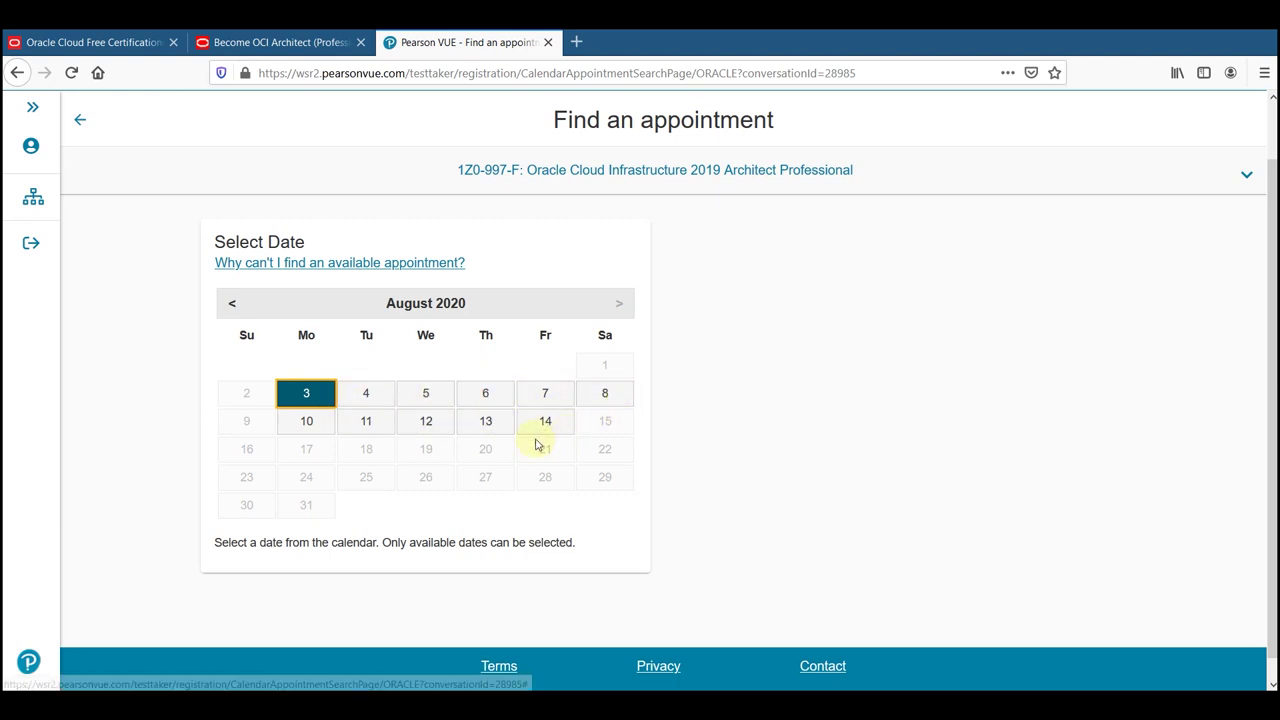
pyautogui.click(428, 422)
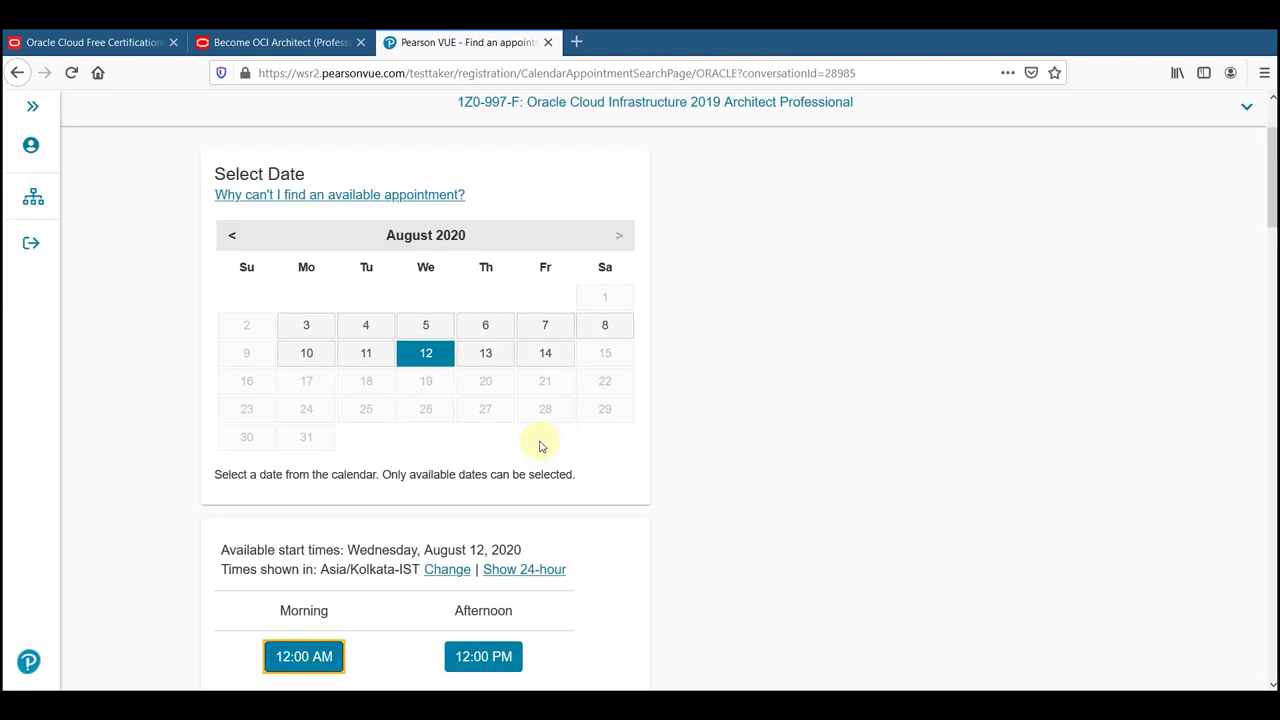
# Step: Look through the available start times for the chosen date and book the 11:30 AM slot
pyautogui.scroll(-5, 540, 430)
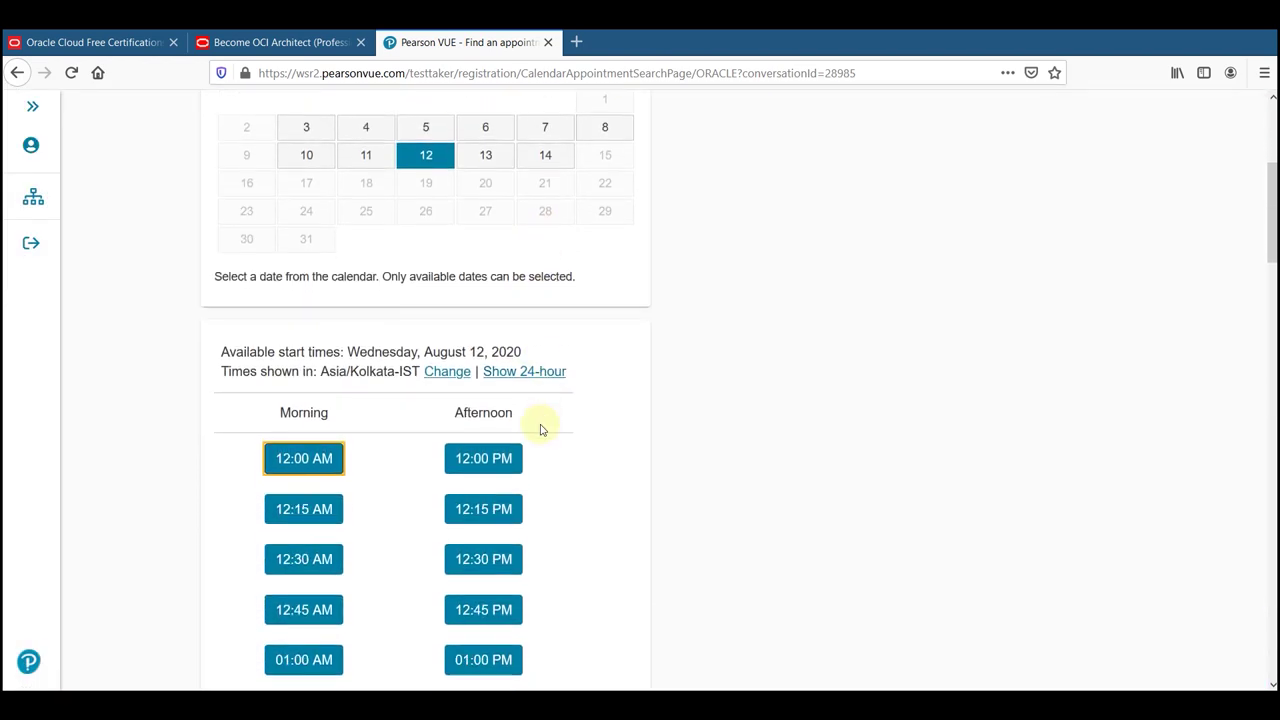
pyautogui.scroll(-3, 380, 480)
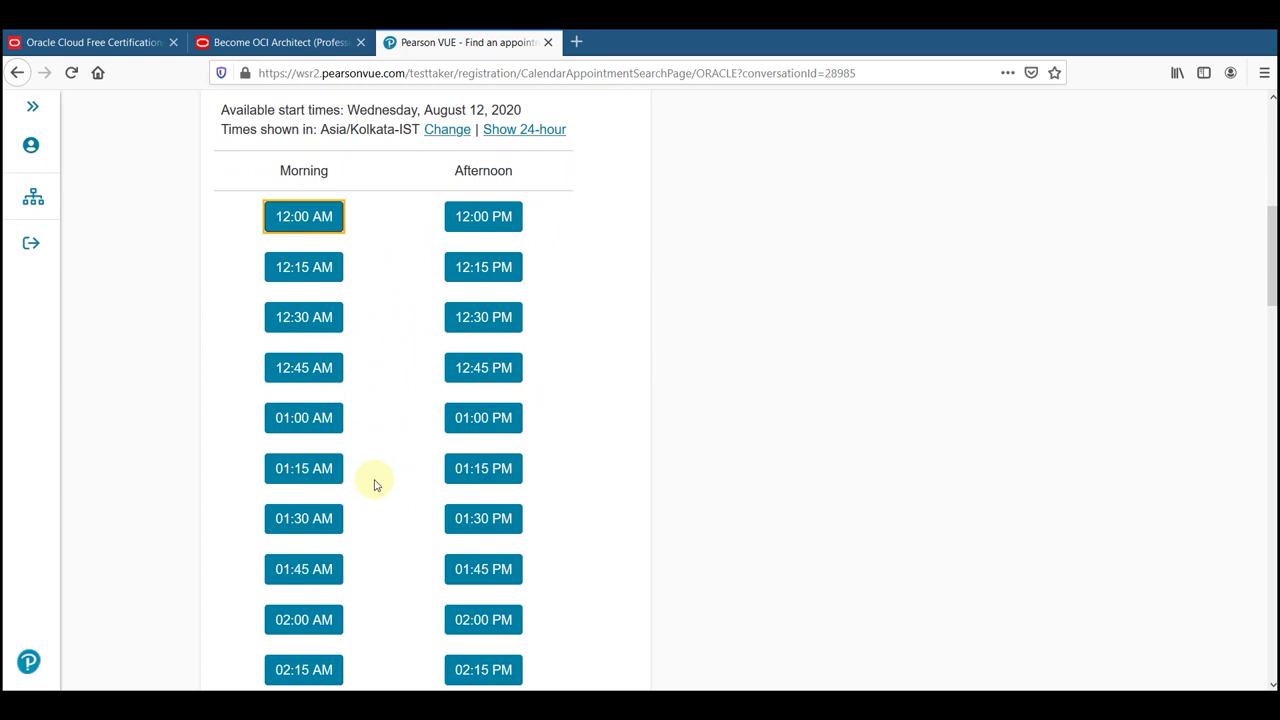
pyautogui.scroll(-10, 375, 481)
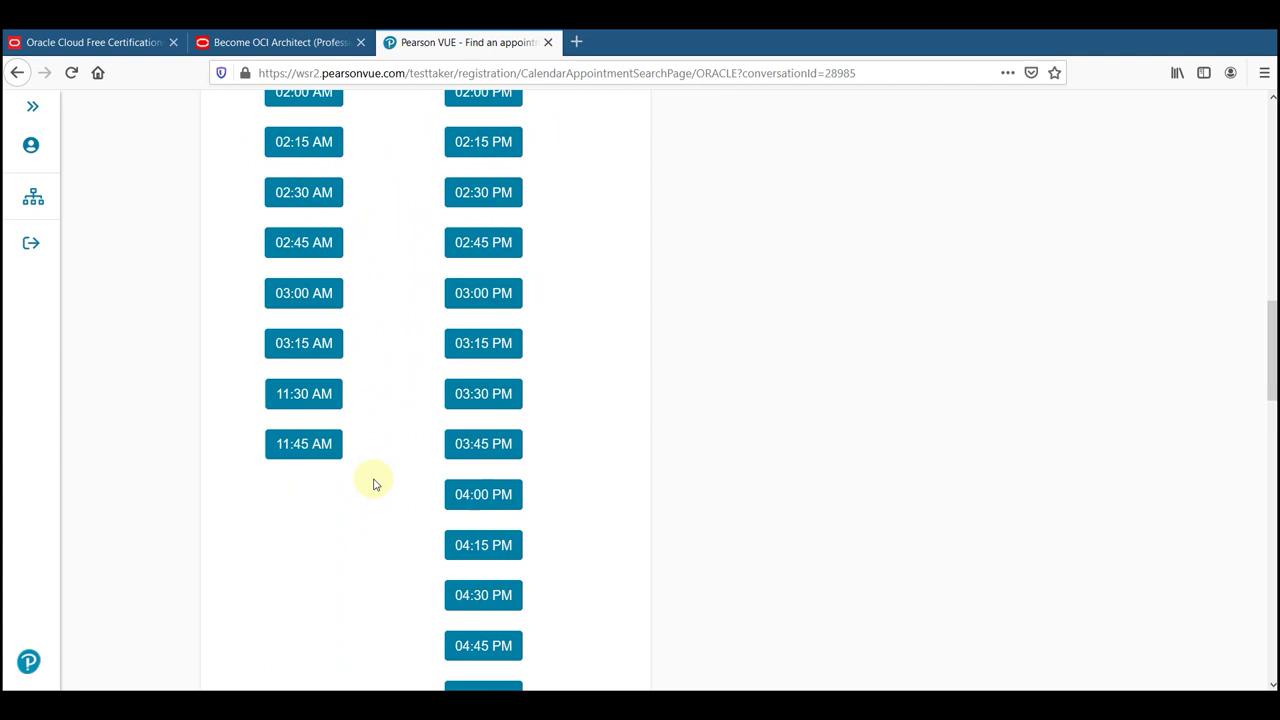
pyautogui.scroll(8, 368, 455)
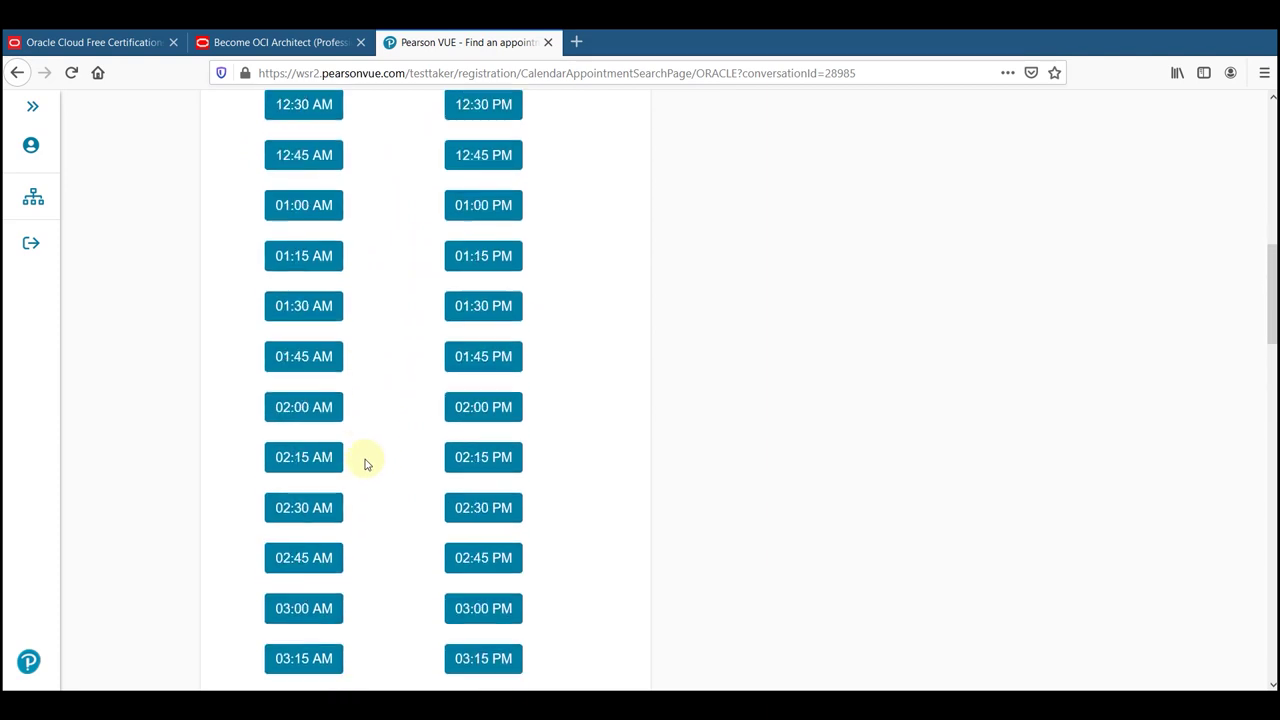
pyautogui.scroll(-3, 440, 485)
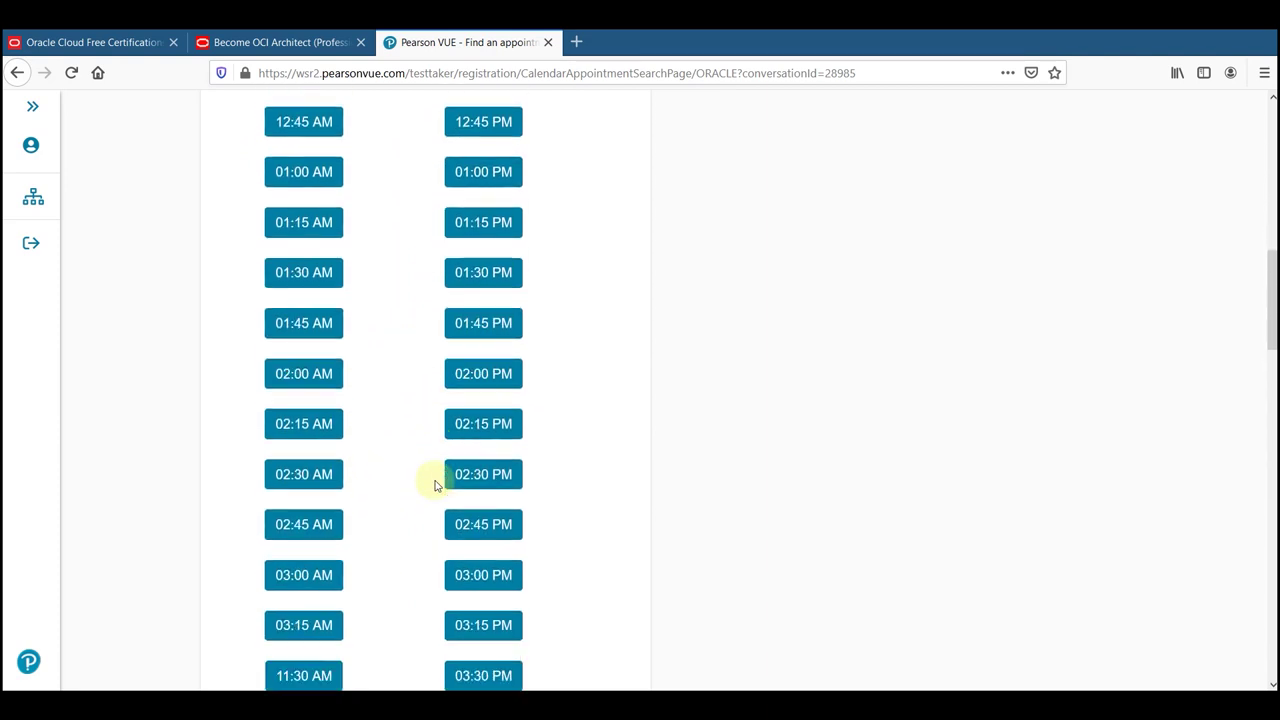
pyautogui.scroll(-3, 434, 485)
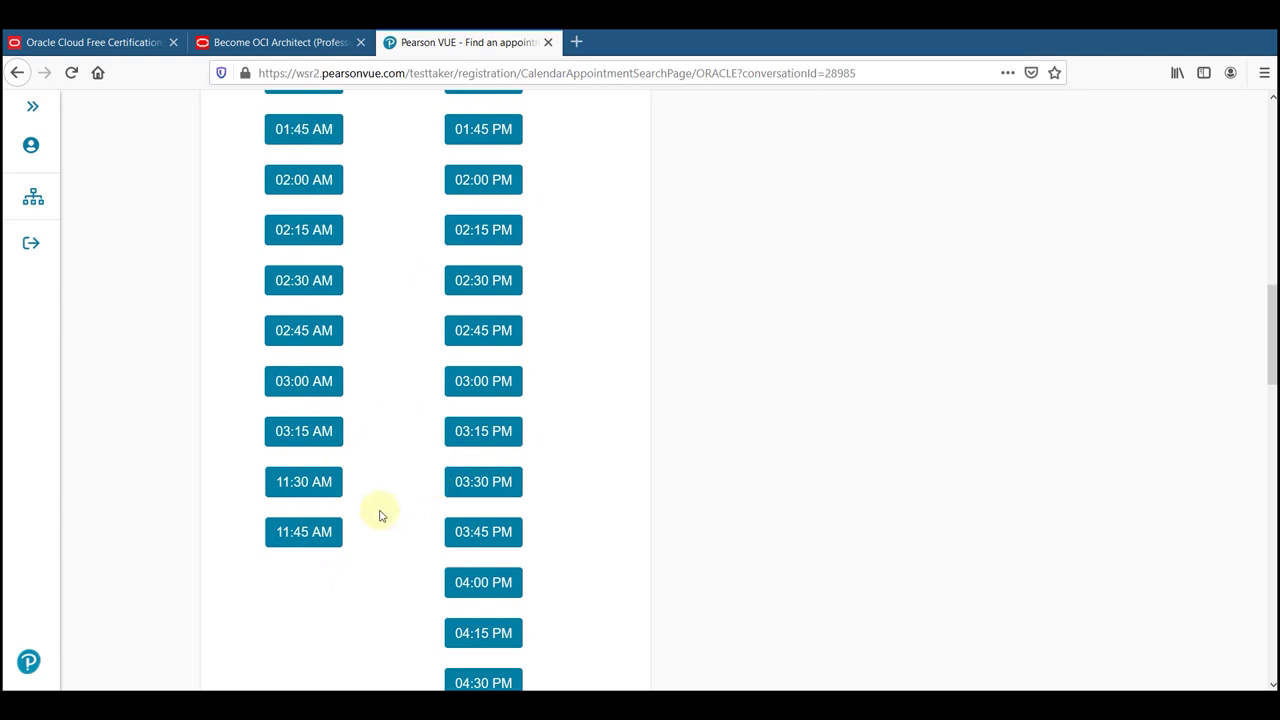
pyautogui.click(304, 482)
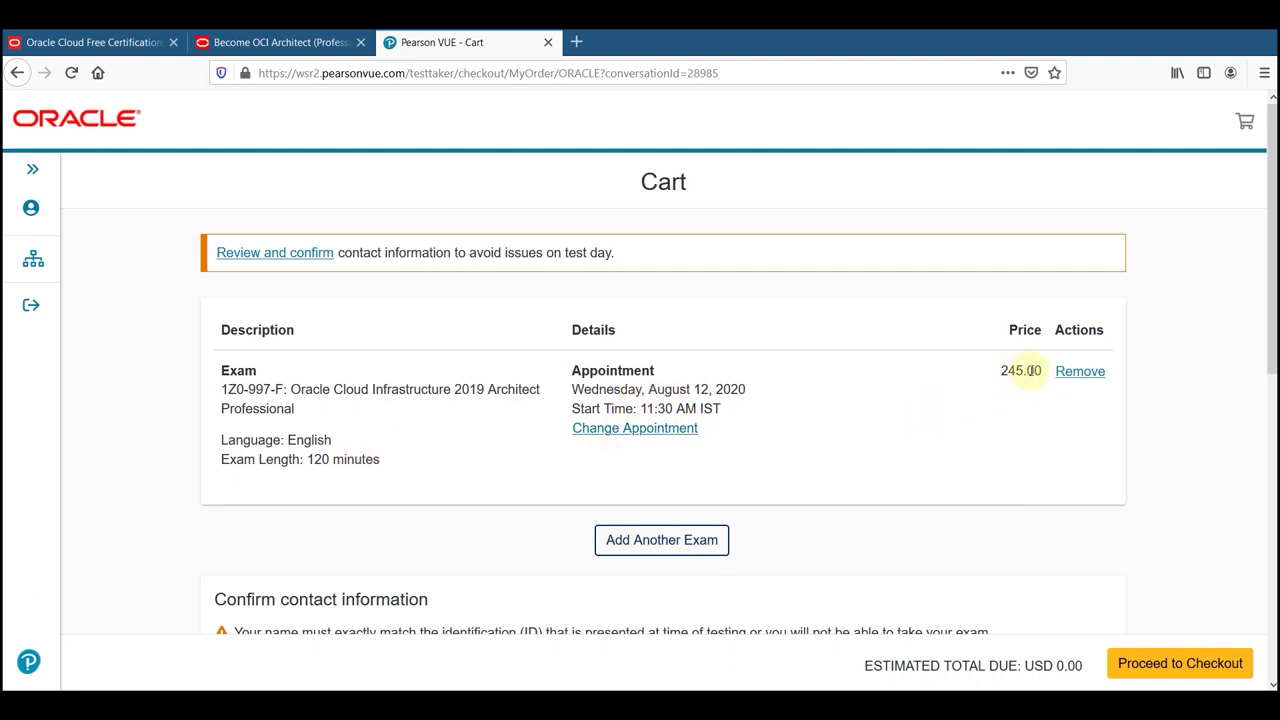
pyautogui.moveTo(1041, 370); pyautogui.dragTo(1000, 371)
pyautogui.press('Print')
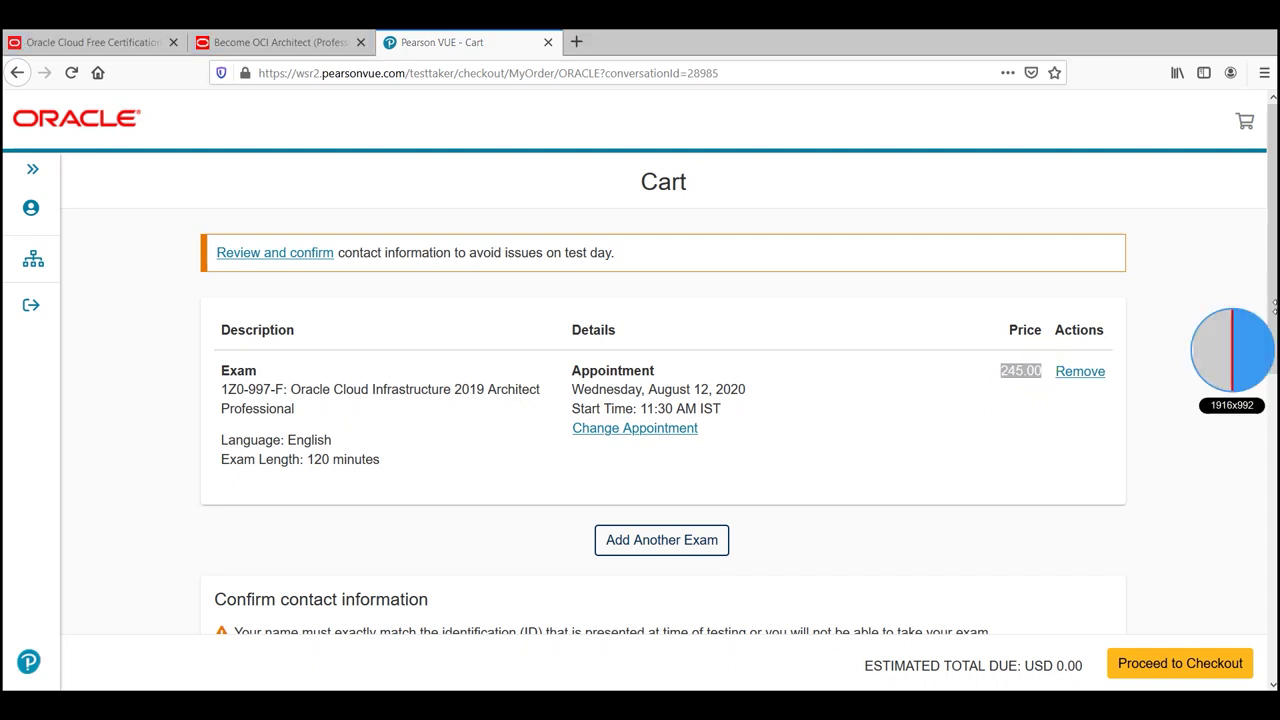
pyautogui.press('Escape')
# Step: Review the cart's total due, proceed to checkout and accept the admission, reschedule and cancellation policies
pyautogui.moveTo(1274, 340); pyautogui.dragTo(1266, 668)
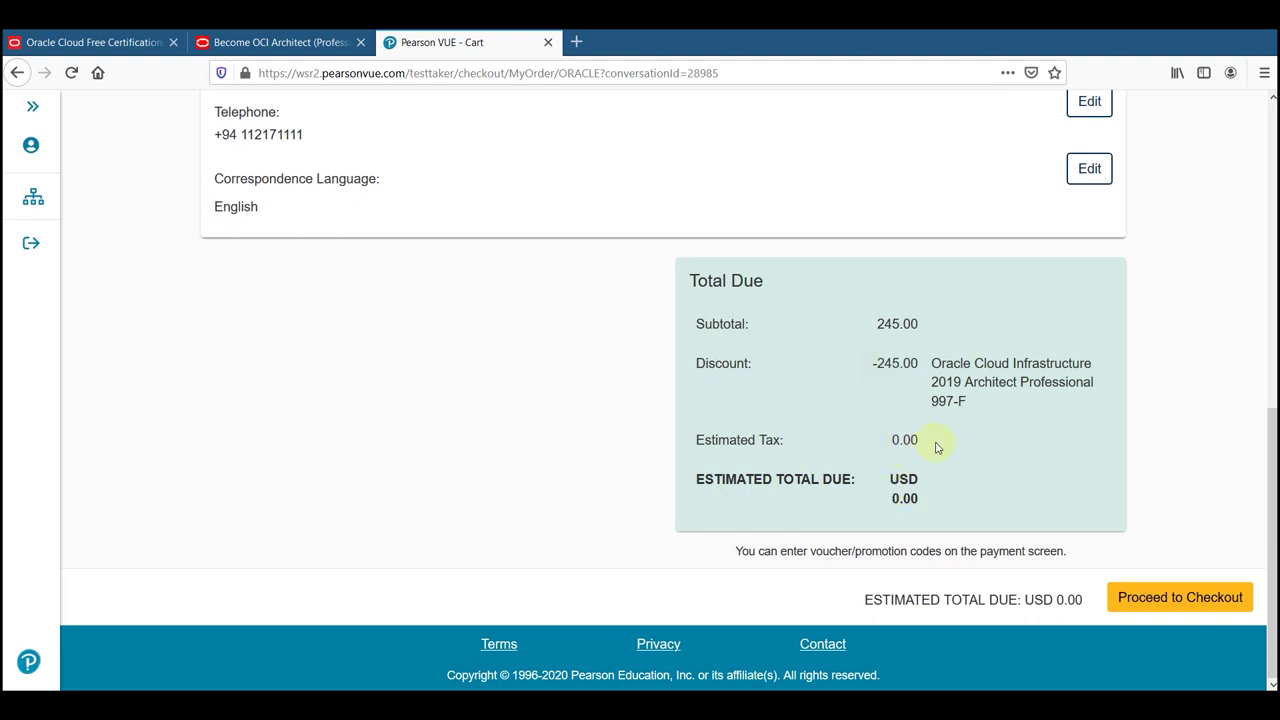
pyautogui.click(1133, 597)
pyautogui.moveTo(1102, 275); pyautogui.dragTo(1108, 575)
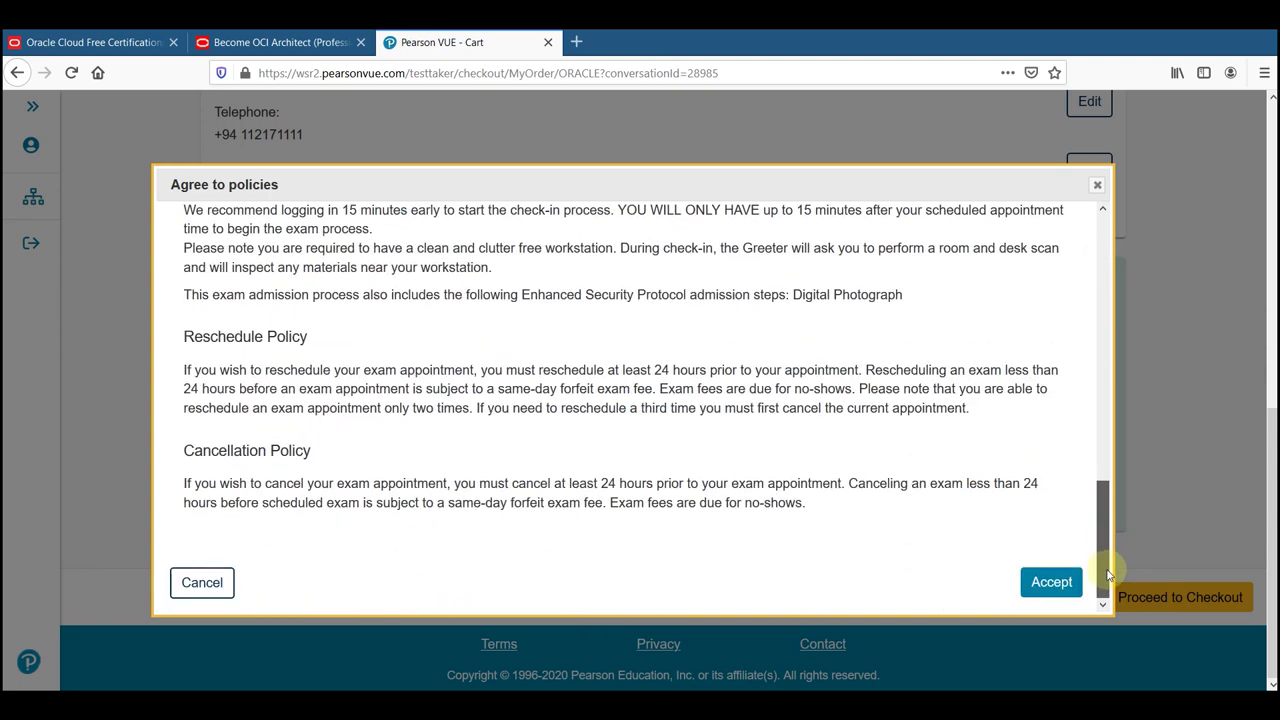
pyautogui.click(1048, 585)
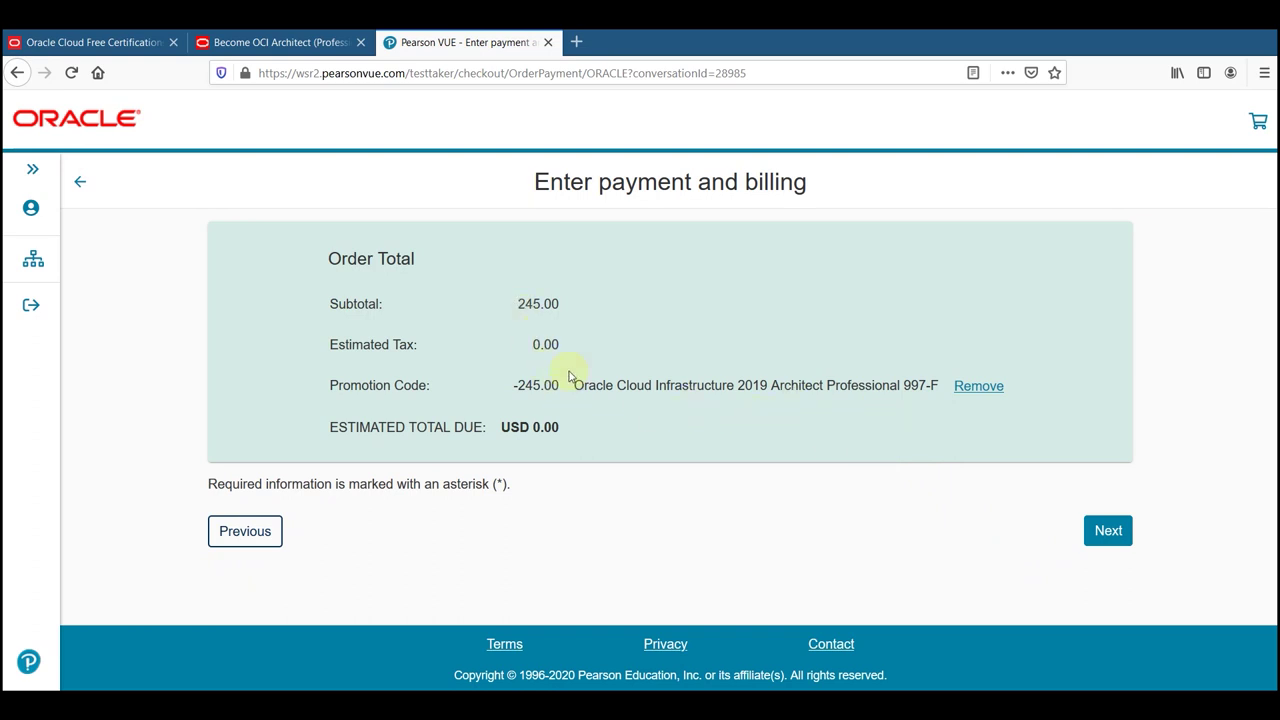
# Step: Continue past the payment and billing page with the promotion code applied and submit the exam order
pyautogui.click(1107, 531)
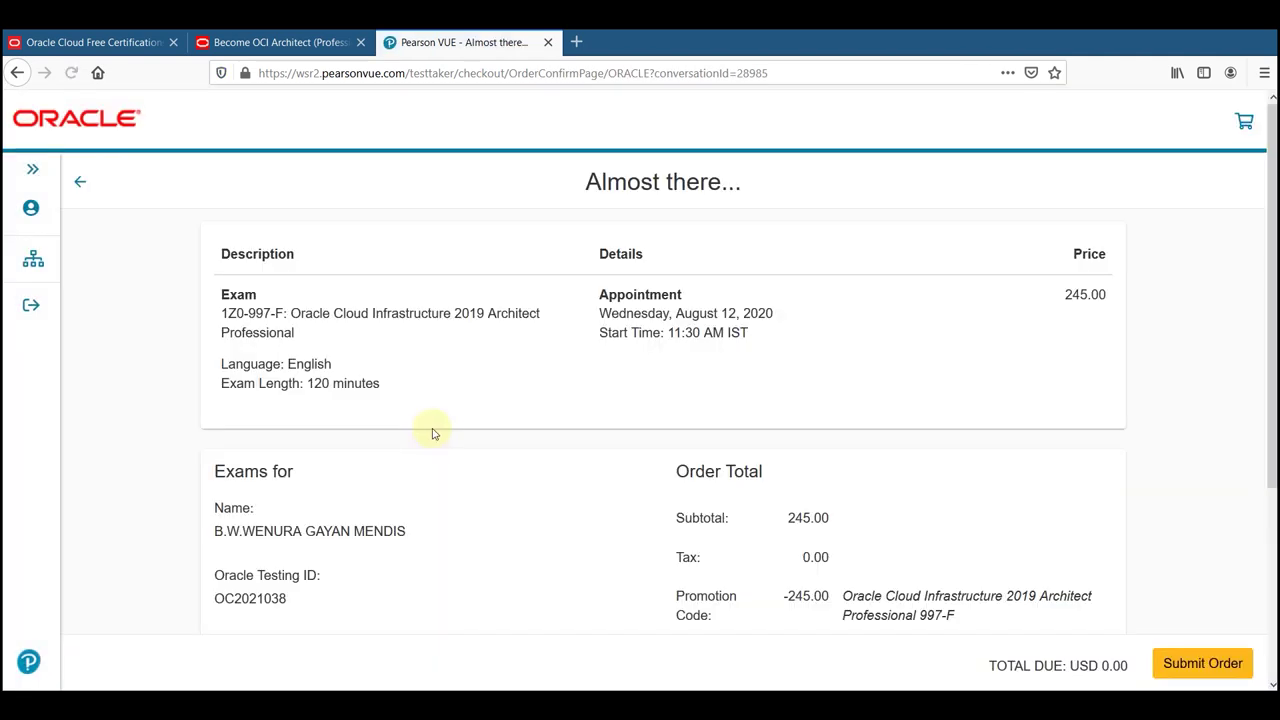
pyautogui.scroll(-5, 749, 443)
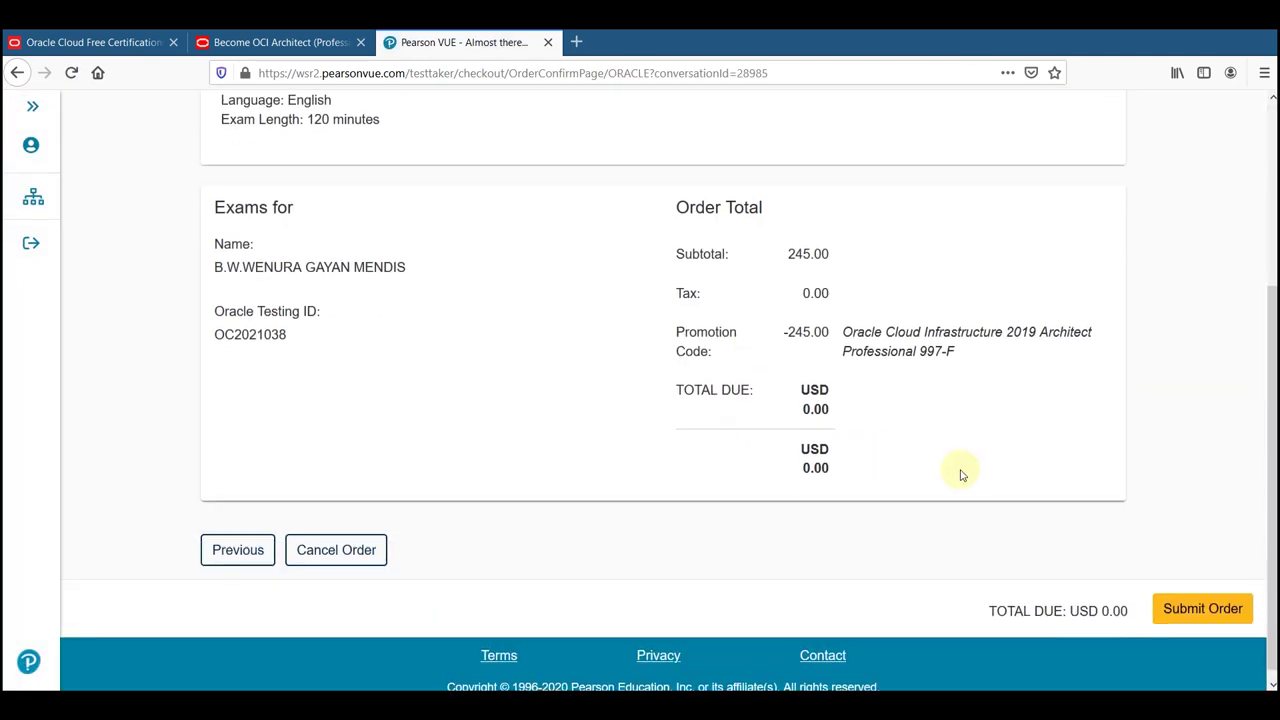
pyautogui.click(1222, 608)
pyautogui.click(1238, 610)
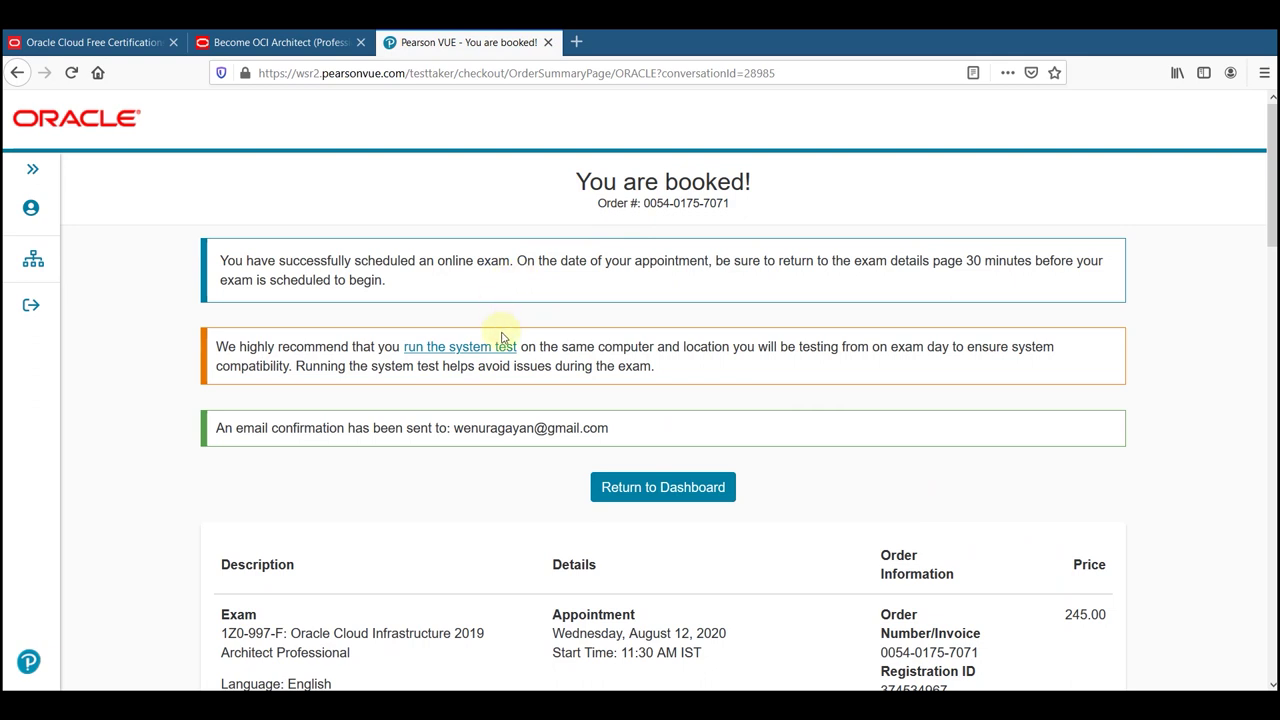
pyautogui.scroll(-5, 502, 337)
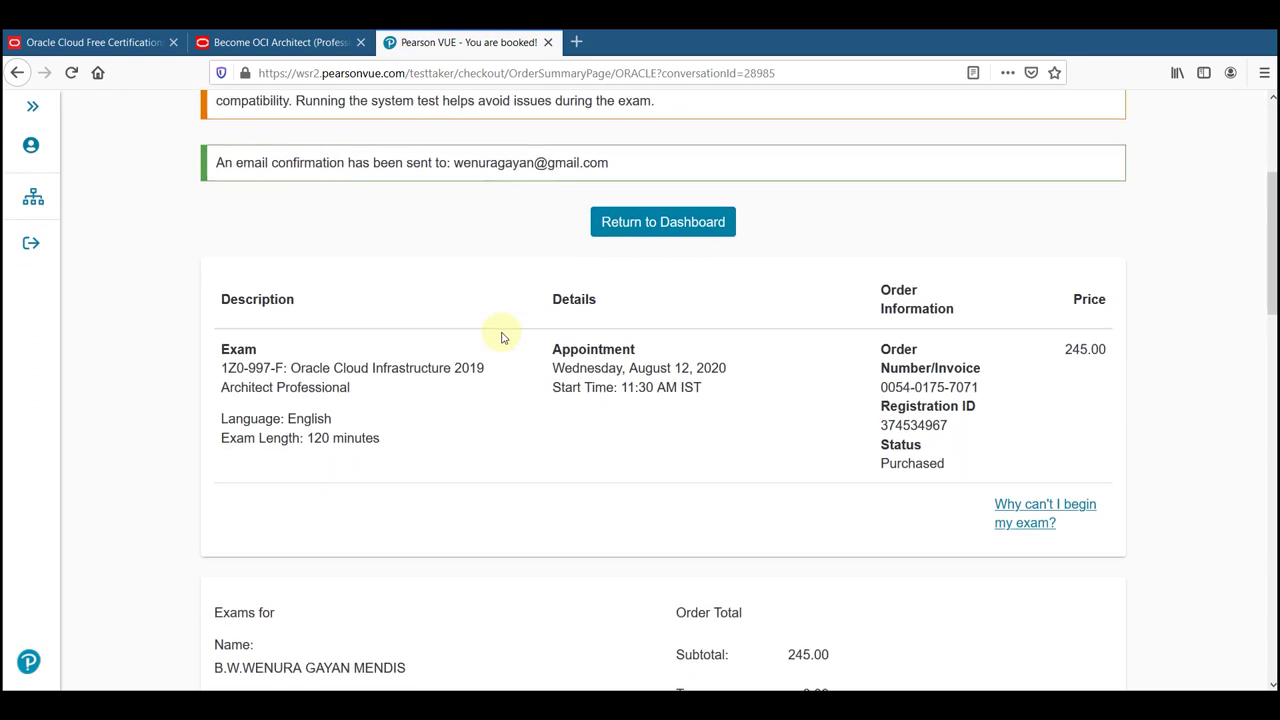